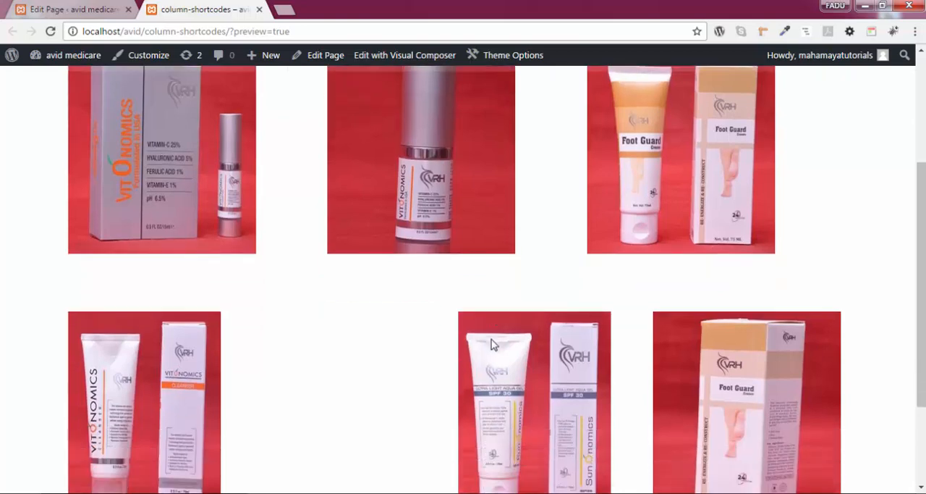
{"action": "scroll", "coordinate": [492, 345], "scroll_direction": "up", "scroll_amount": 2}
{"action": "scroll", "coordinate": [582, 304], "scroll_direction": "down", "scroll_amount": 2}
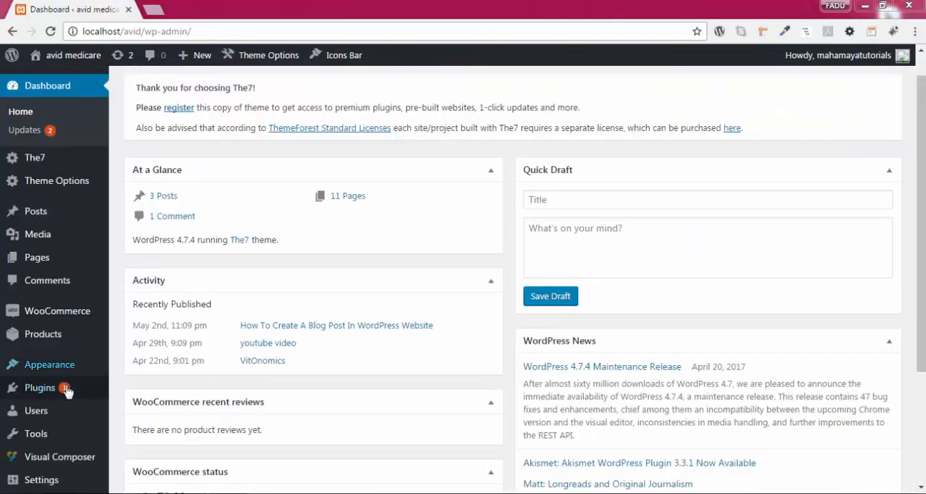
Step: Search the directory of new plugins for Column Shortcodes
{"action": "mouse_move", "coordinate": [64, 391]}
{"action": "left_click", "coordinate": [147, 411]}
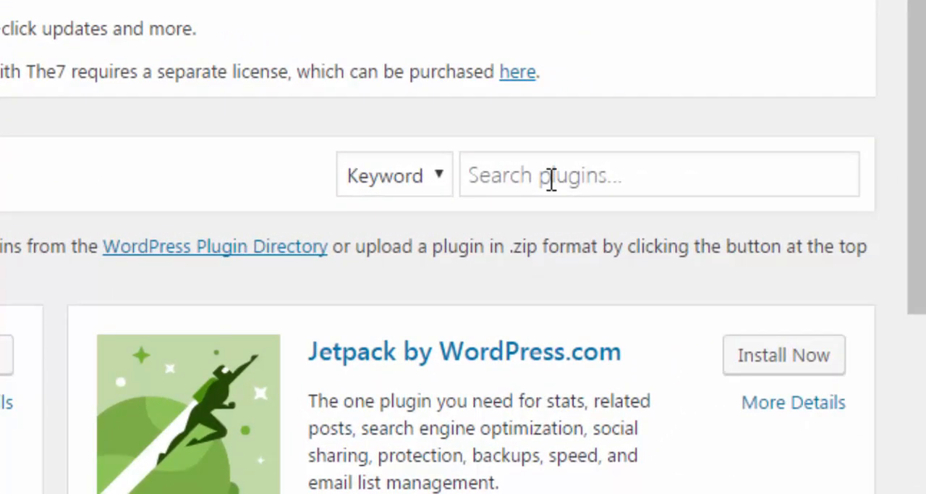
{"action": "left_click", "coordinate": [767, 192]}
{"action": "right_click", "coordinate": [552, 179]}
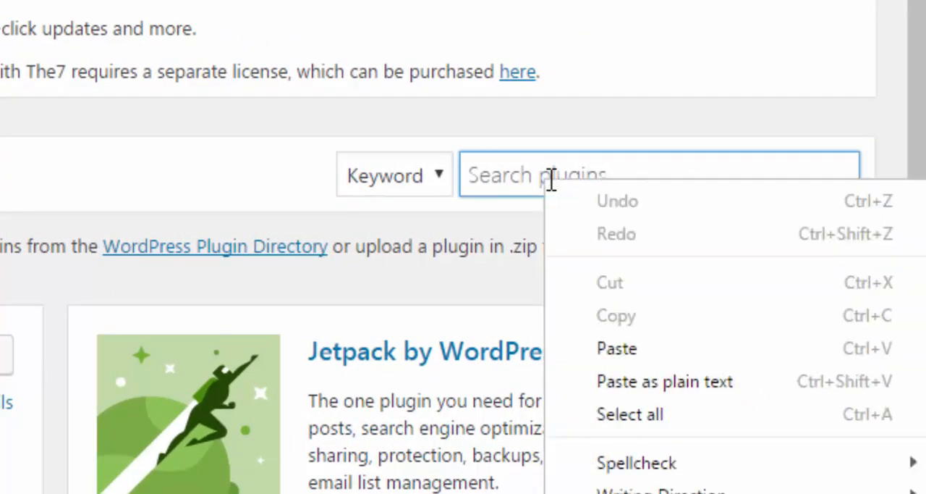
{"action": "left_click", "coordinate": [636, 344]}
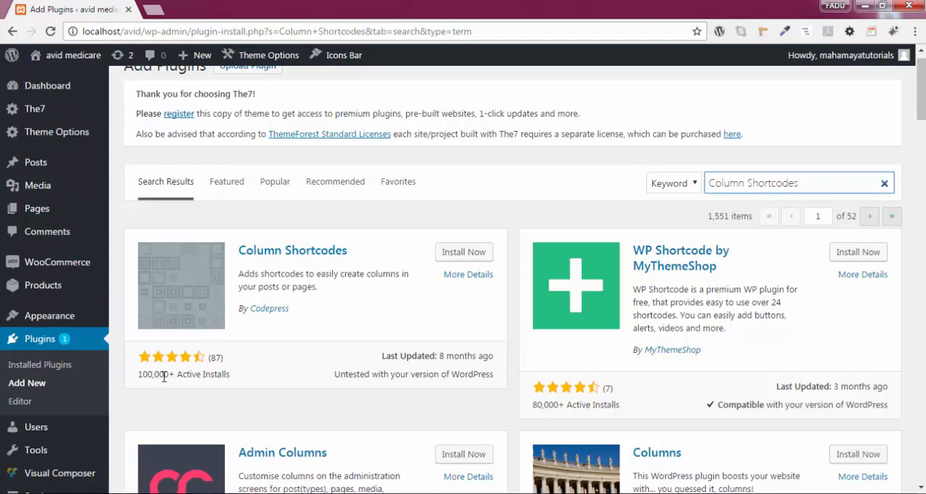
Step: Install and activate the Column Shortcodes plugin by Codepress
{"action": "left_click", "coordinate": [464, 251]}
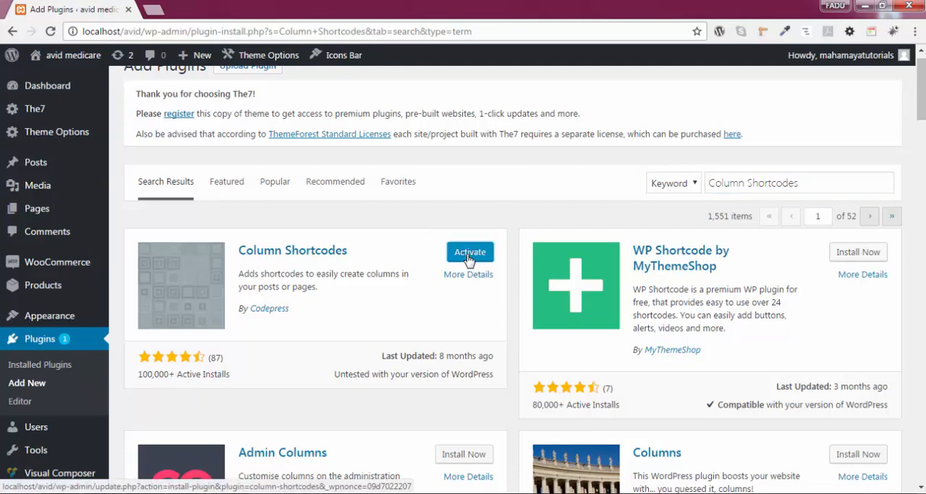
{"action": "left_click", "coordinate": [469, 255]}
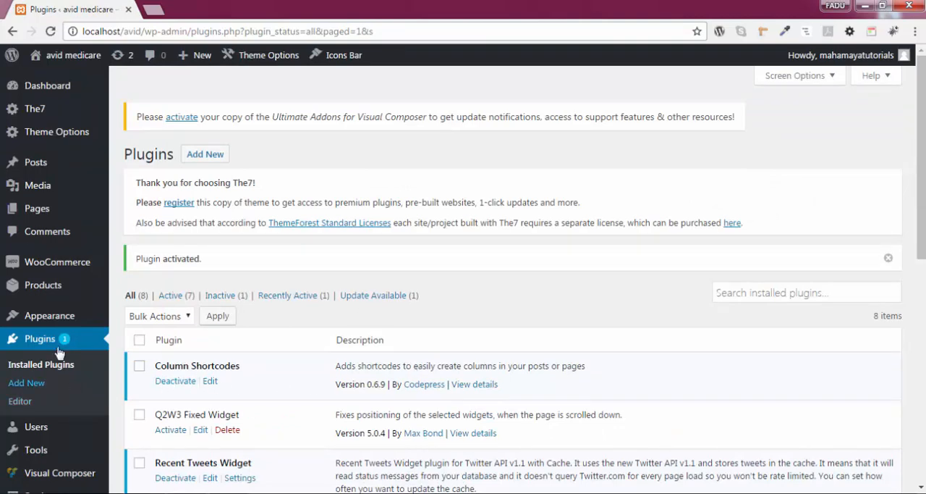
Step: Create a new page titled "column-shortcodes"
{"action": "mouse_move", "coordinate": [51, 424]}
{"action": "mouse_move", "coordinate": [83, 210]}
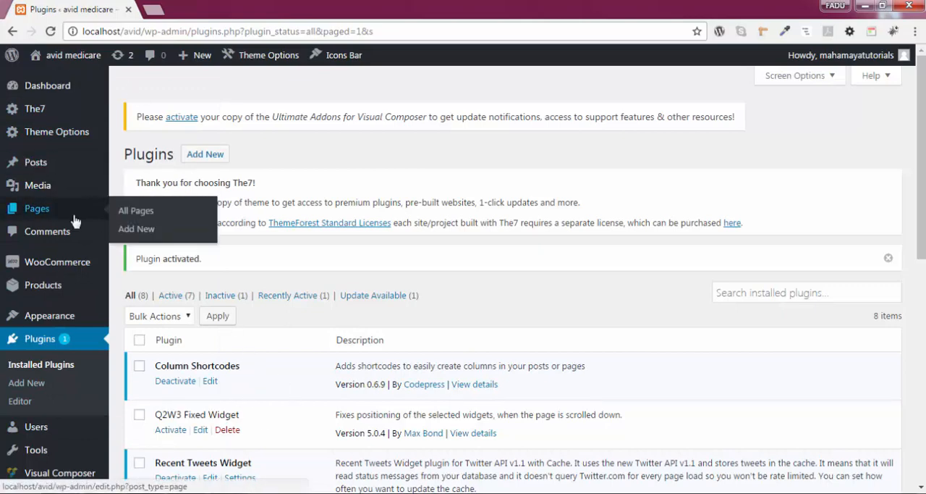
{"action": "left_click", "coordinate": [136, 228]}
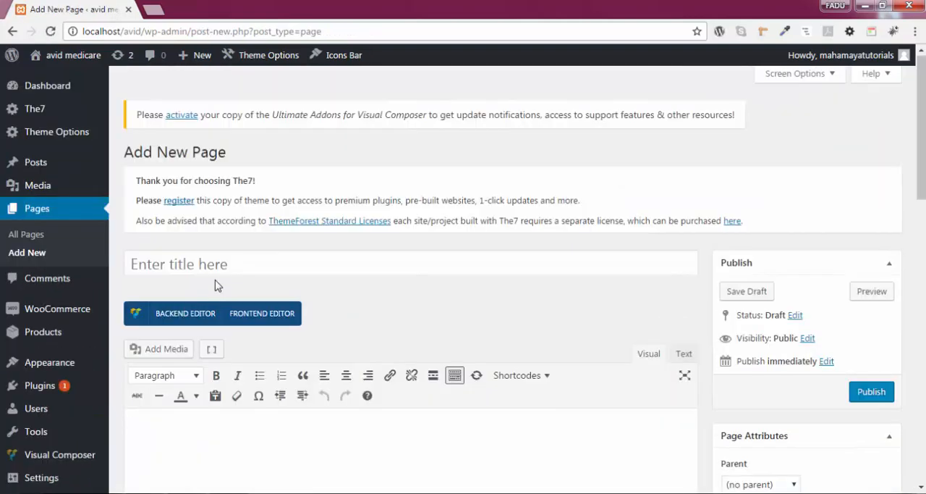
{"action": "left_click", "coordinate": [217, 264]}
{"action": "type", "text": "column-shortcodes"}
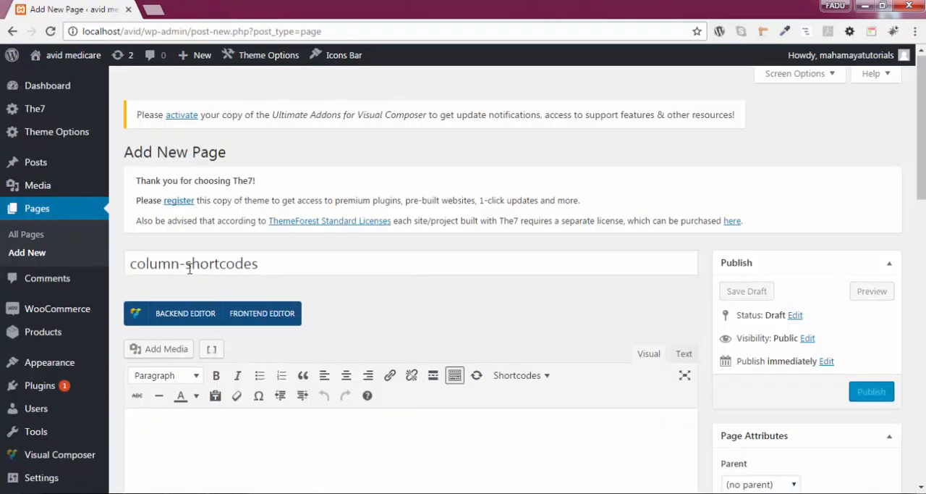
Step: Insert a one third column shortcode into the empty page body
{"action": "scroll", "coordinate": [334, 312], "scroll_direction": "down", "scroll_amount": 2}
{"action": "left_click", "coordinate": [248, 335]}
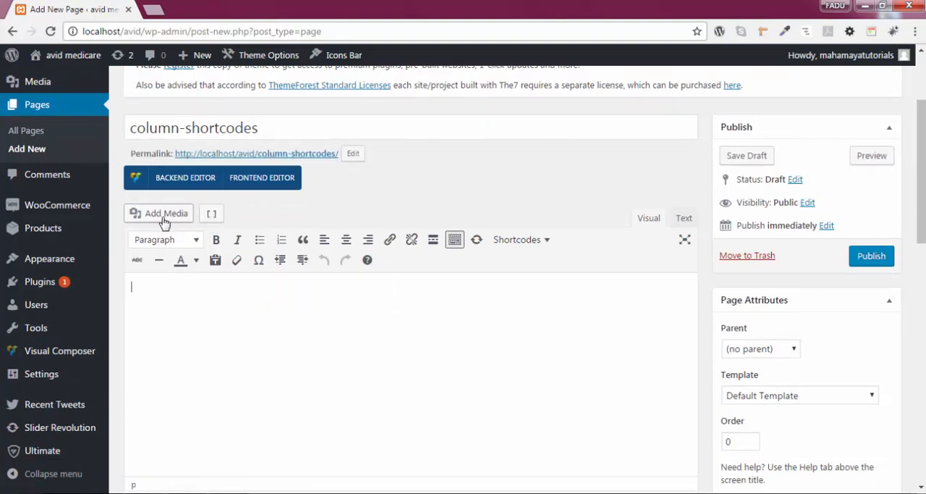
{"action": "left_click", "coordinate": [212, 214]}
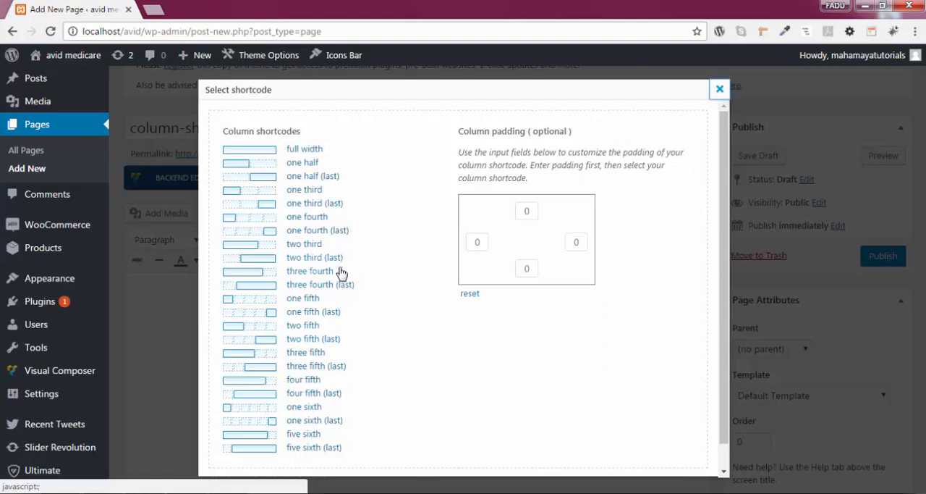
{"action": "left_click", "coordinate": [312, 193]}
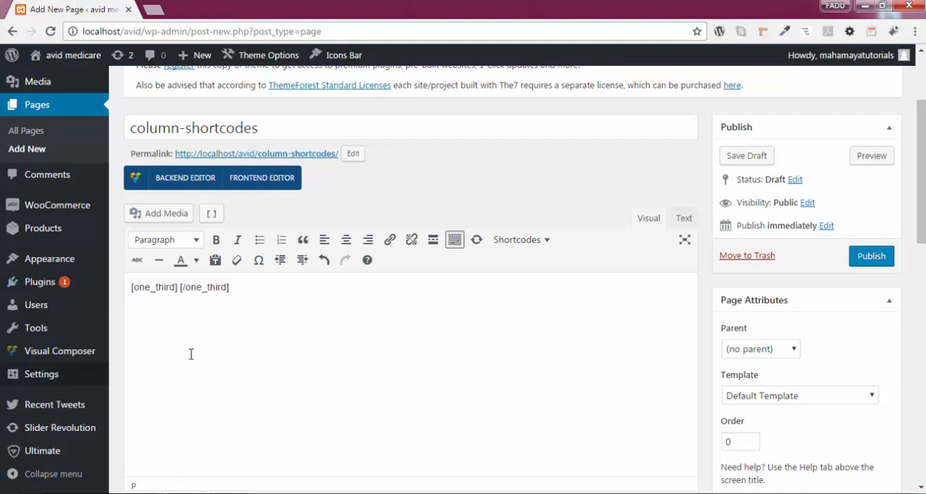
Step: Insert the library image of the VitOnomics box with its small bottle between the one_third tags
{"action": "scroll", "coordinate": [190, 353], "scroll_direction": "down", "scroll_amount": 1}
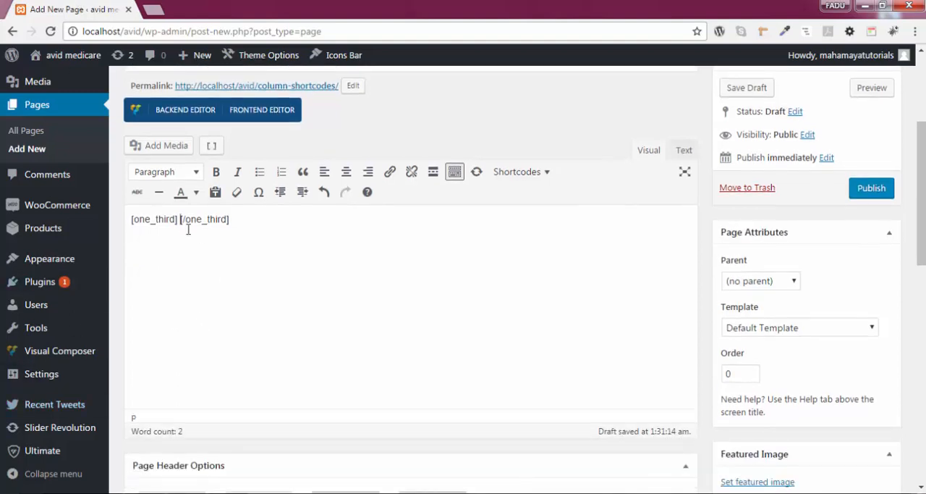
{"action": "left_click", "coordinate": [175, 152]}
{"action": "left_click", "coordinate": [553, 335]}
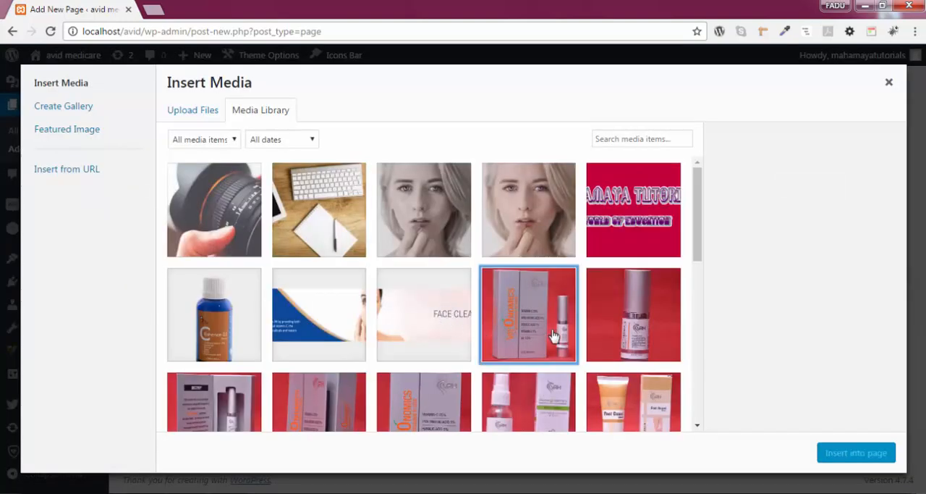
{"action": "left_click", "coordinate": [856, 456]}
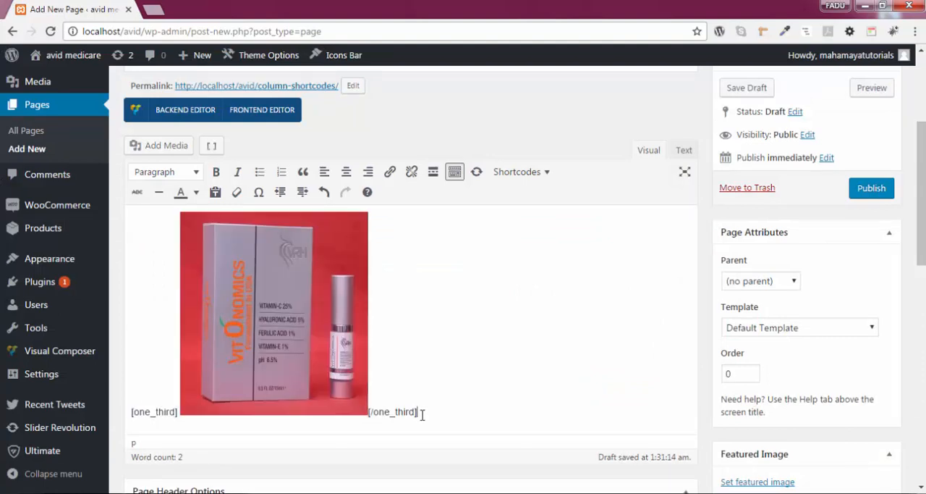
Step: Add a second one third column shortcode directly after the first column and place the cursor between its tags
{"action": "left_click", "coordinate": [211, 146]}
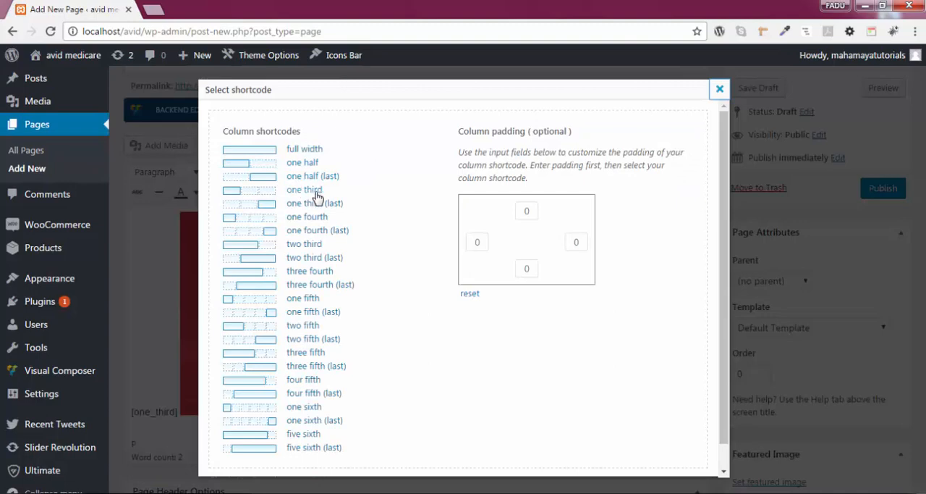
{"action": "left_click", "coordinate": [304, 190]}
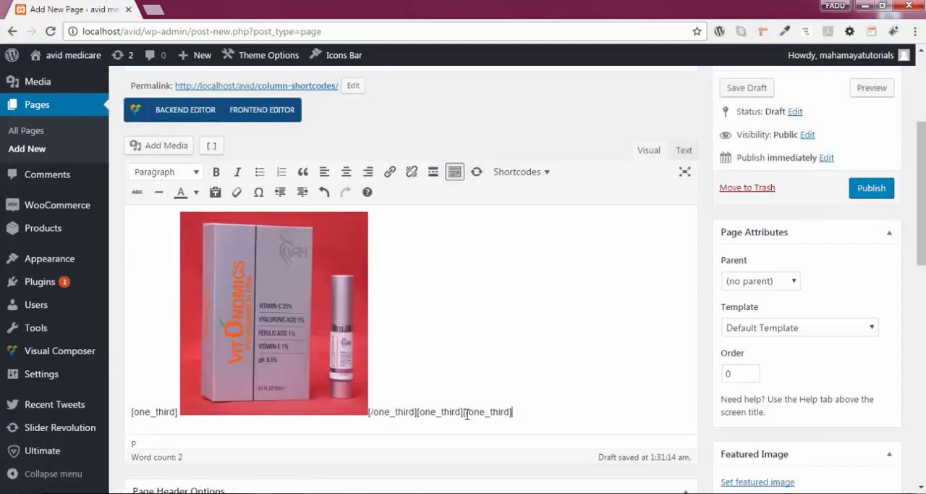
{"action": "left_click", "coordinate": [464, 412]}
Step: Insert the silver bottle image rsz_dsc_0061-946x1024.jpg into the second one third column
{"action": "left_click", "coordinate": [158, 145]}
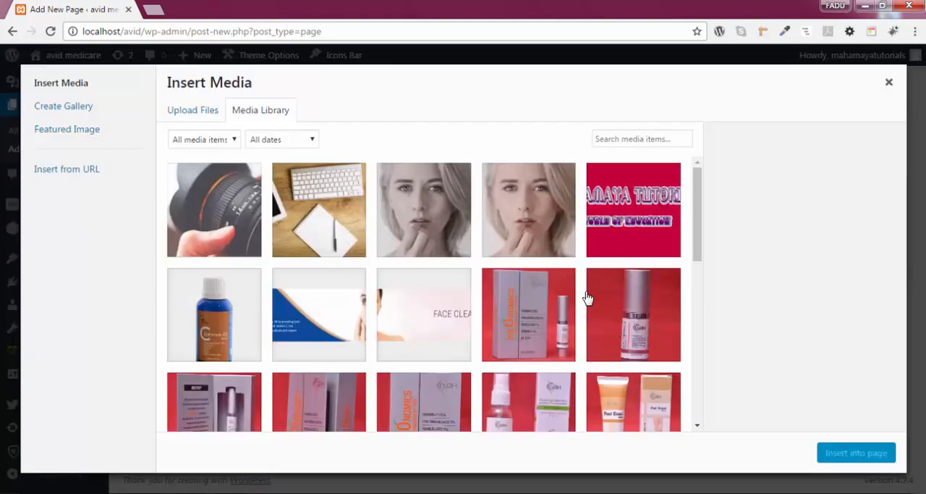
{"action": "left_click", "coordinate": [627, 324]}
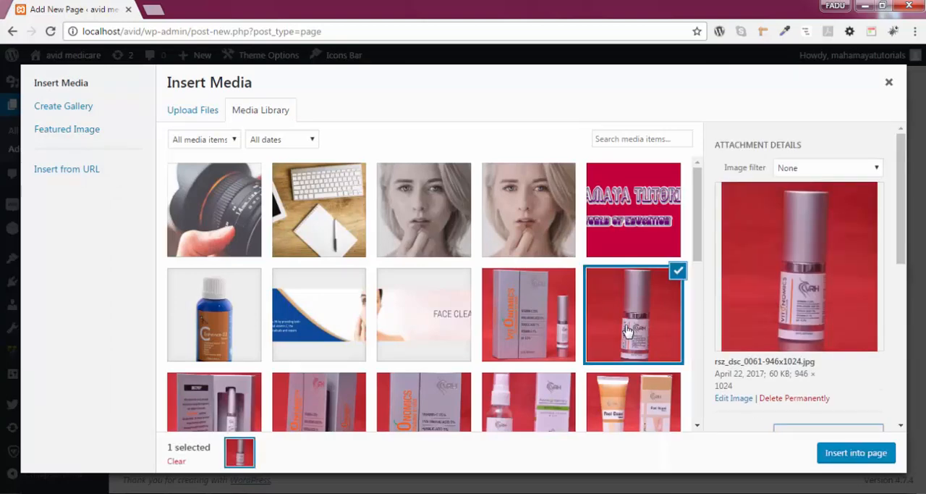
{"action": "left_click", "coordinate": [862, 455]}
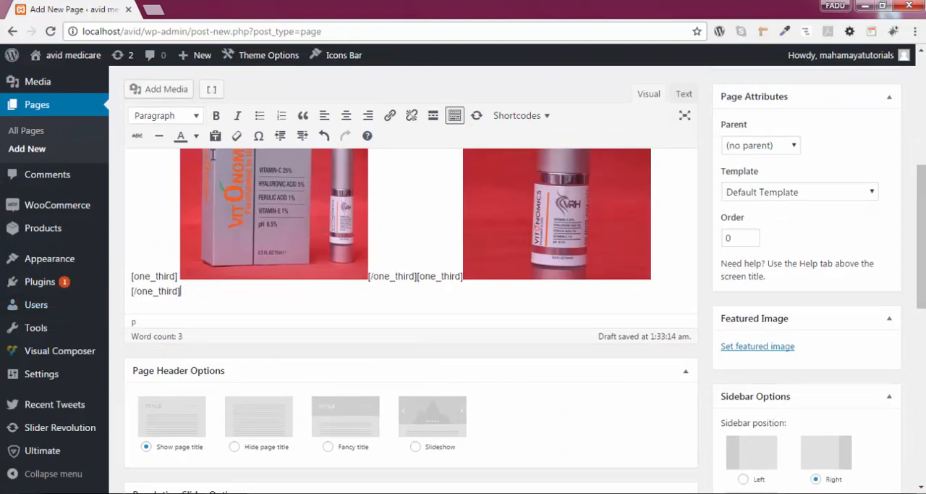
Step: Add a one third (last) column shortcode after the second column and insert the Foot Guard tube and box image inside it
{"action": "left_click", "coordinate": [213, 90]}
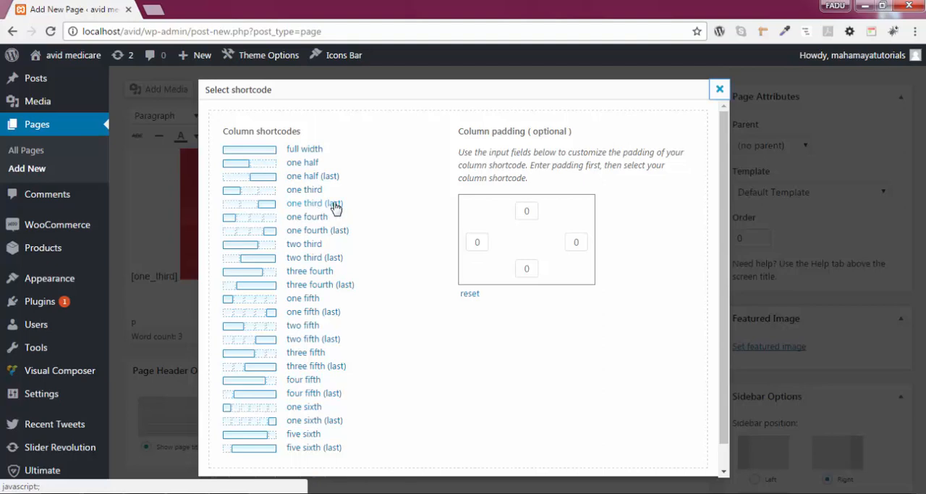
{"action": "left_click", "coordinate": [335, 208]}
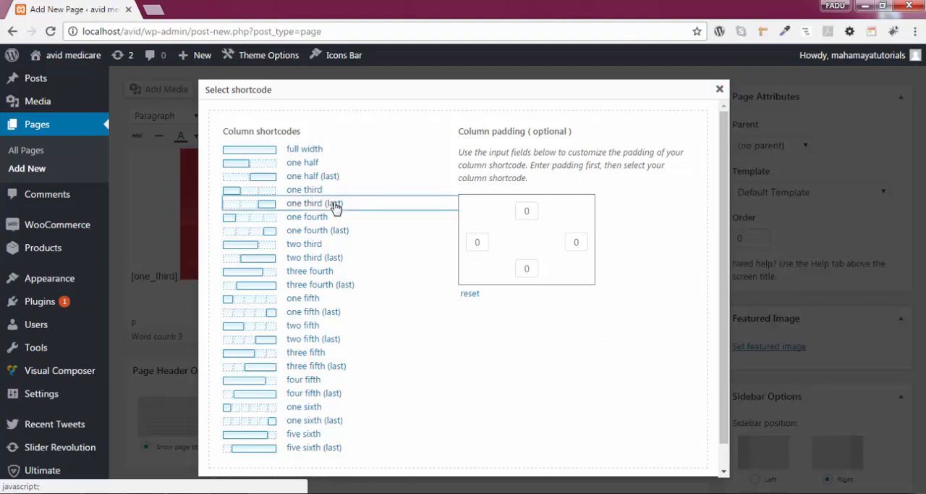
{"action": "left_click", "coordinate": [335, 205]}
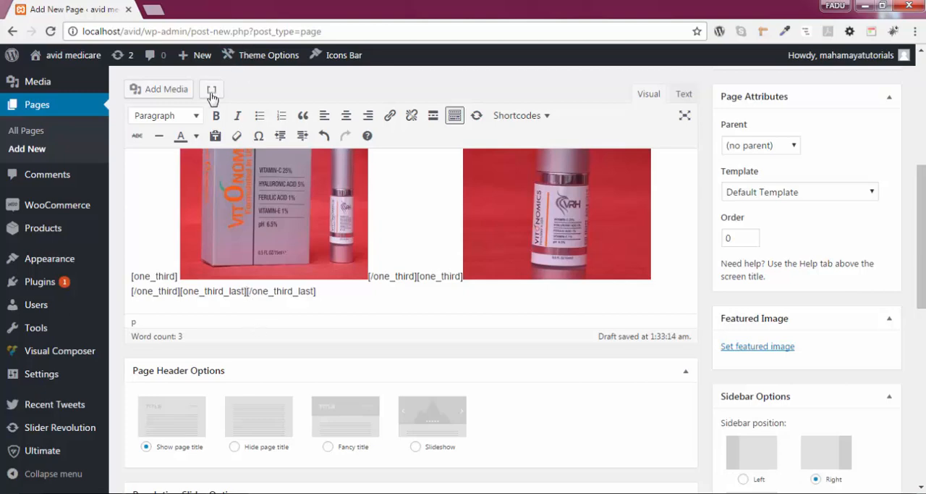
{"action": "left_click", "coordinate": [172, 93]}
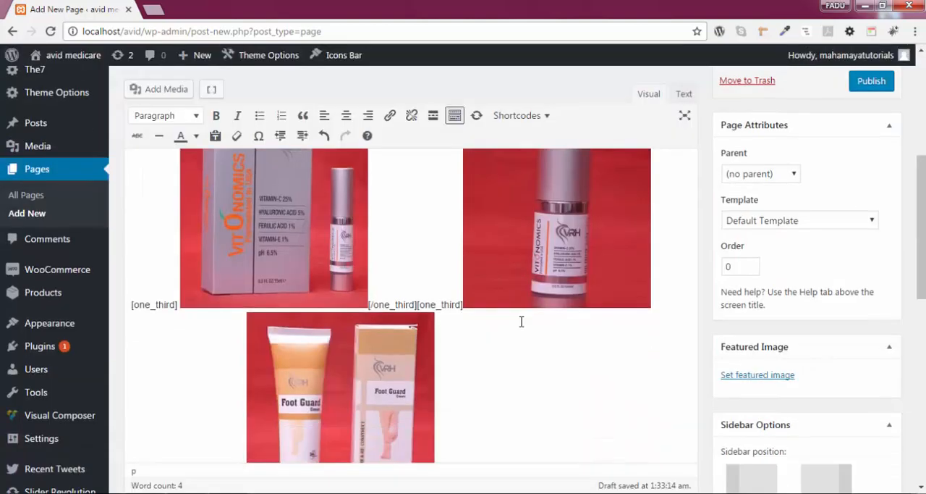
Step: Set the page's sidebar position to Disabled and publish the page
{"action": "scroll", "coordinate": [760, 355], "scroll_direction": "down", "scroll_amount": 5}
{"action": "left_click", "coordinate": [736, 333]}
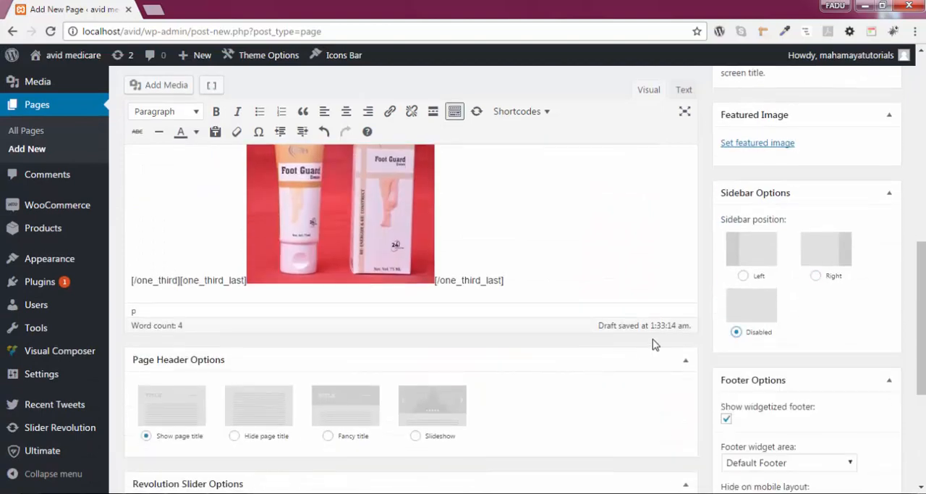
{"action": "scroll", "coordinate": [639, 341], "scroll_direction": "up", "scroll_amount": 5}
{"action": "left_click", "coordinate": [867, 191]}
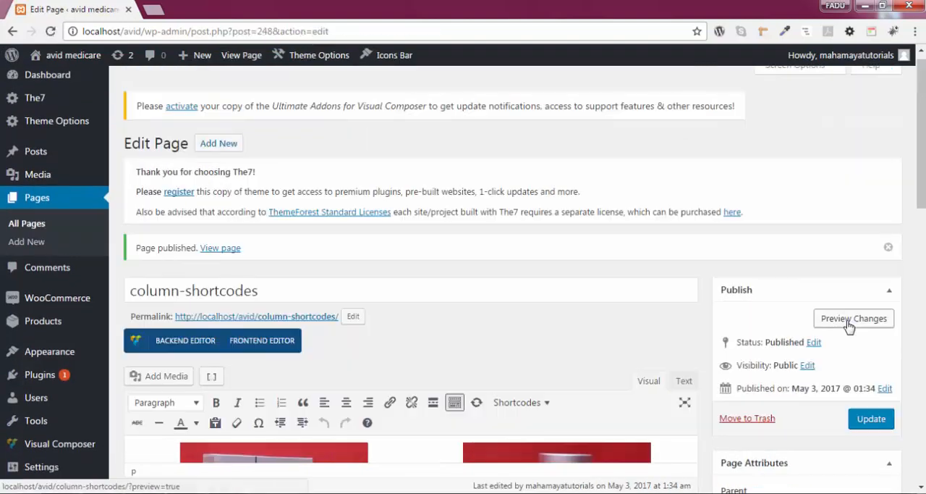
Step: Preview the published page in a new browser tab to check the three-column image row
{"action": "right_click", "coordinate": [849, 326]}
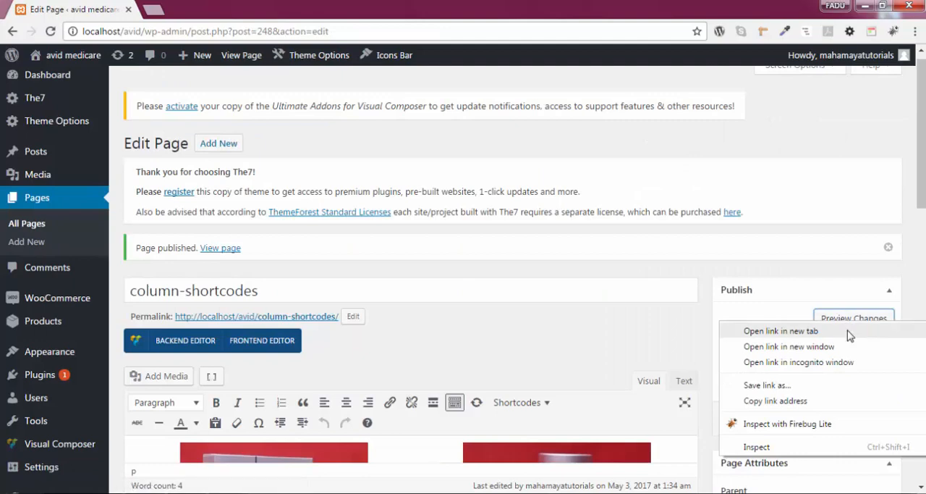
{"action": "left_click", "coordinate": [768, 331]}
{"action": "left_click", "coordinate": [222, 7]}
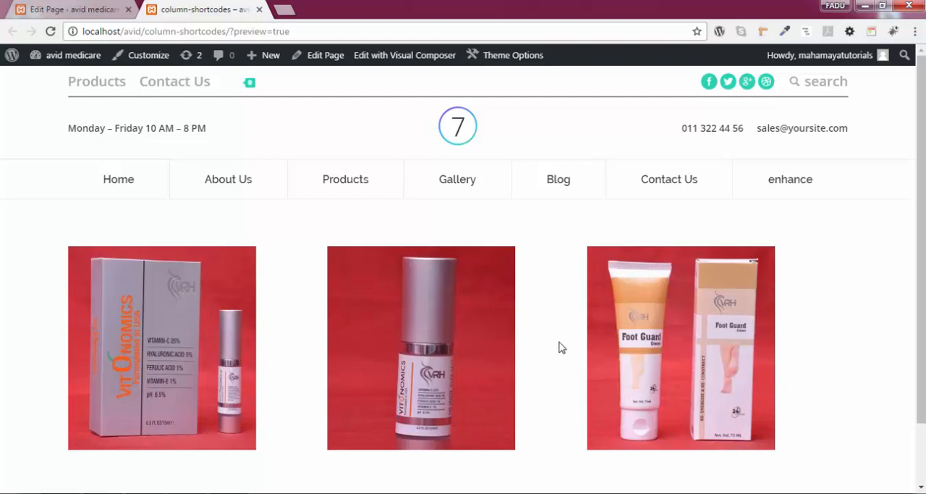
Step: Return to editing the page and insert a one half column shortcode a few blank lines below the Foot Guard column
{"action": "left_click", "coordinate": [72, 9]}
{"action": "scroll", "coordinate": [428, 273], "scroll_direction": "down", "scroll_amount": 5}
{"action": "scroll", "coordinate": [448, 365], "scroll_direction": "down", "scroll_amount": 3}
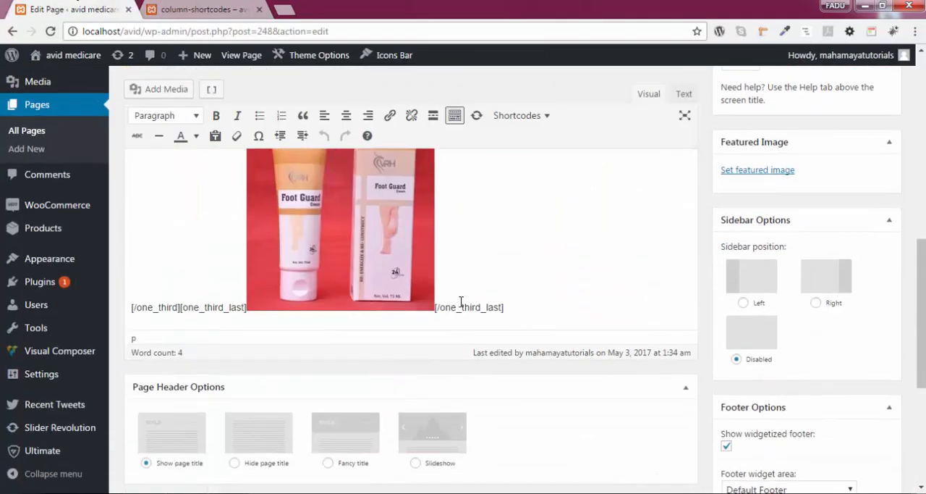
{"action": "left_click", "coordinate": [523, 310]}
{"action": "key", "text": "Return"}
{"action": "key", "text": "Return"}
{"action": "key", "text": "Return"}
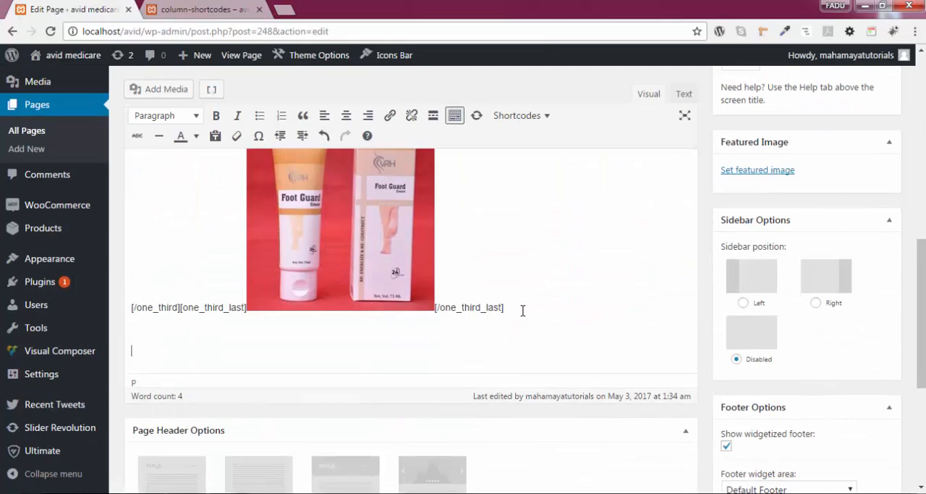
{"action": "left_click", "coordinate": [212, 95]}
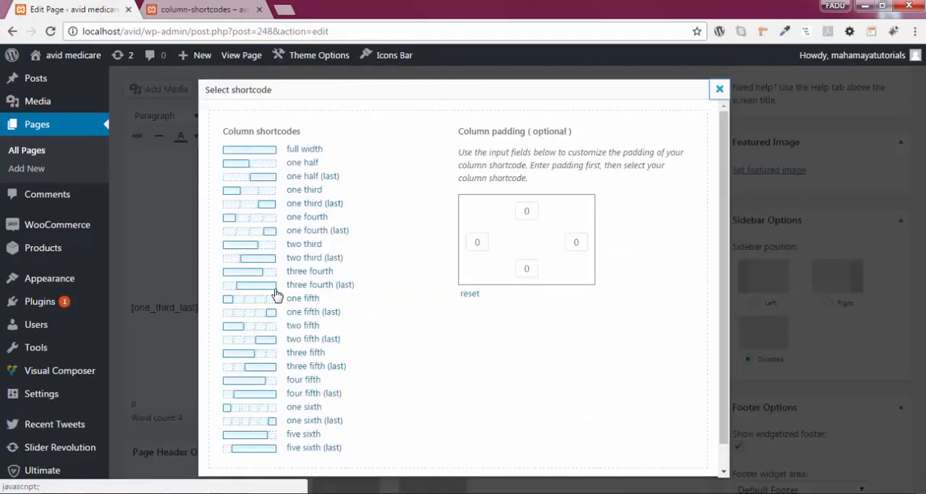
{"action": "left_click", "coordinate": [292, 164]}
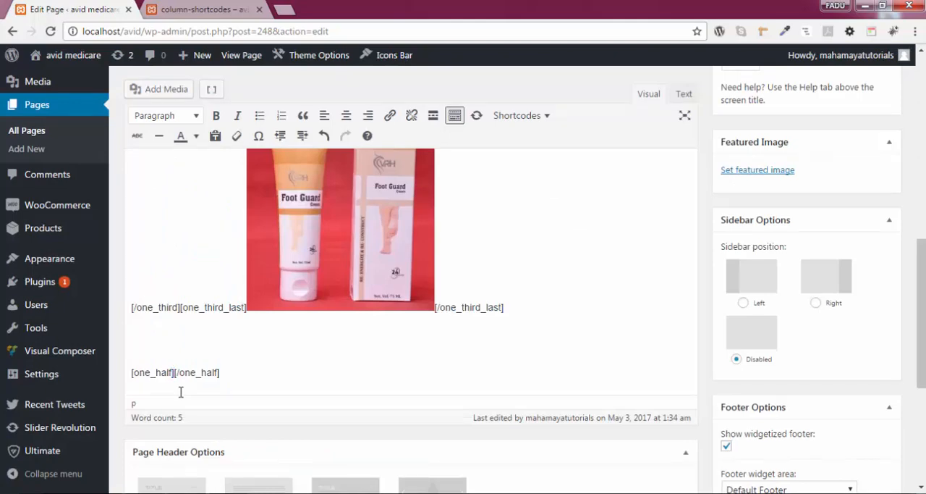
Step: Insert the Vitonomics Cleanser tube and box image from the media library inside the one half column
{"action": "scroll", "coordinate": [221, 348], "scroll_direction": "up", "scroll_amount": 10}
{"action": "left_click", "coordinate": [168, 106]}
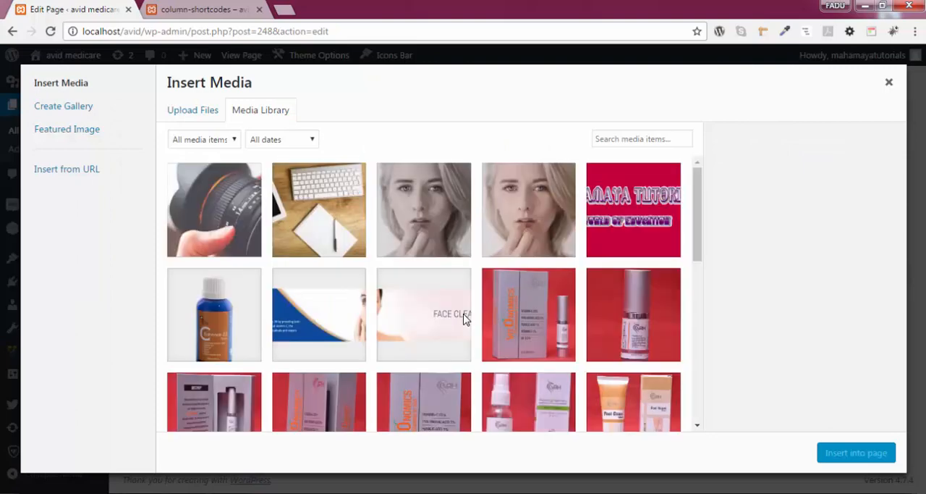
{"action": "scroll", "coordinate": [465, 319], "scroll_direction": "down", "scroll_amount": 2}
{"action": "left_click", "coordinate": [406, 387]}
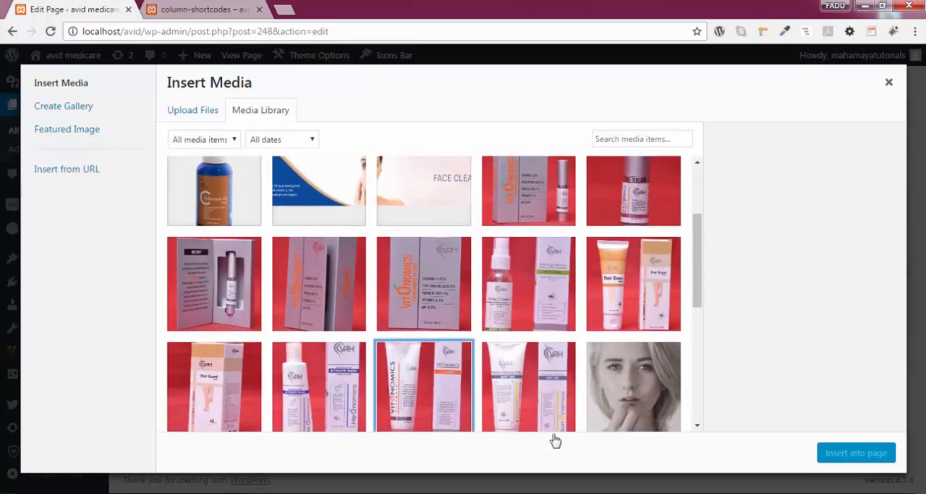
{"action": "left_click", "coordinate": [854, 453]}
{"action": "scroll", "coordinate": [459, 367], "scroll_direction": "down", "scroll_amount": 4}
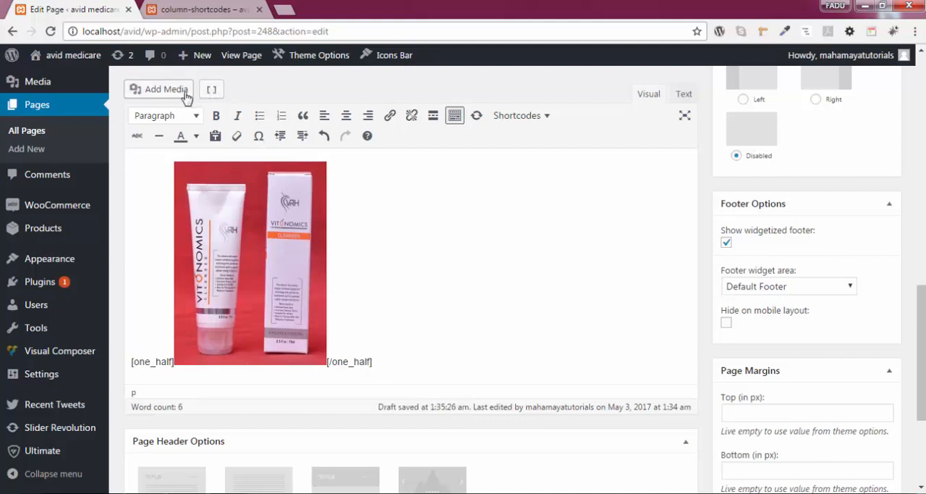
Step: Add a one fourth column shortcode after the one half column and insert the Sunonomics SPF 30 tube and box image inside it
{"action": "left_click", "coordinate": [211, 90]}
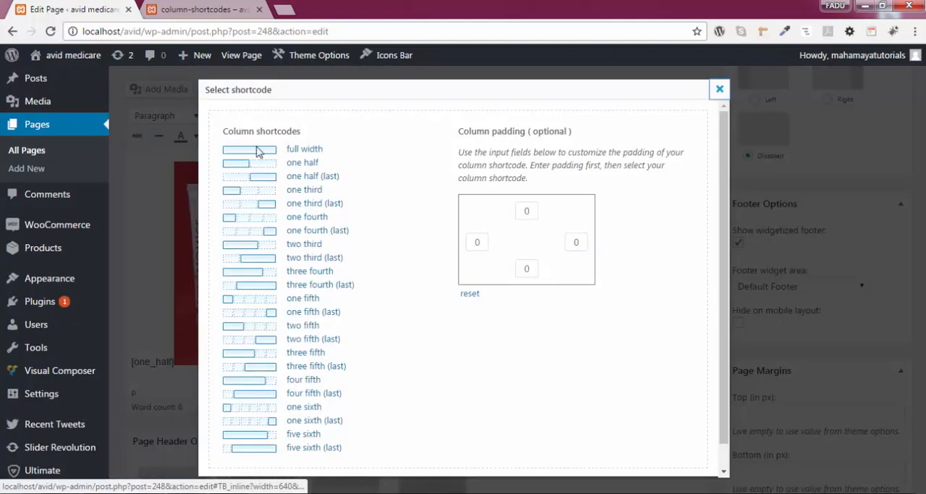
{"action": "left_click", "coordinate": [319, 217]}
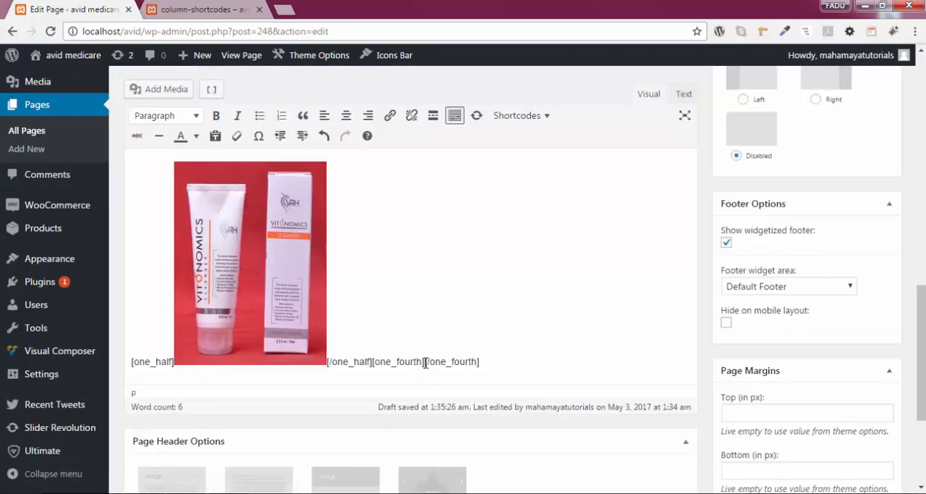
{"action": "left_click", "coordinate": [184, 91]}
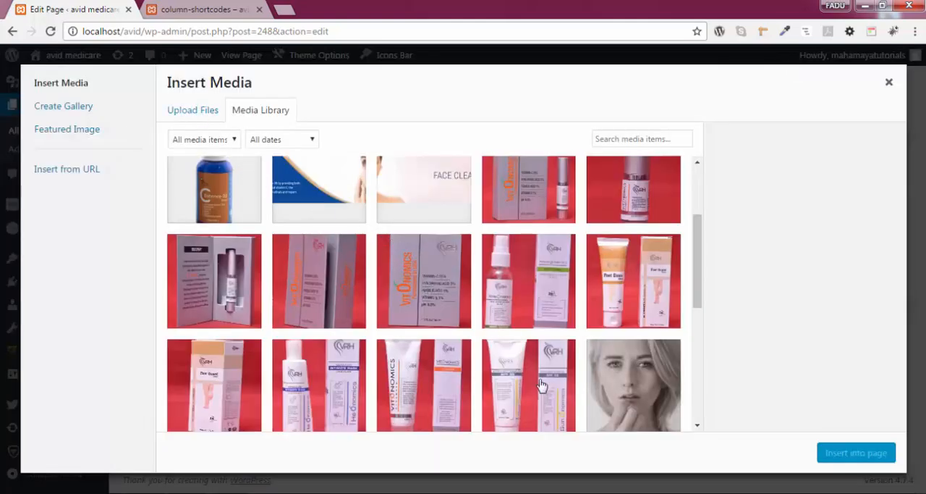
{"action": "left_click", "coordinate": [545, 405]}
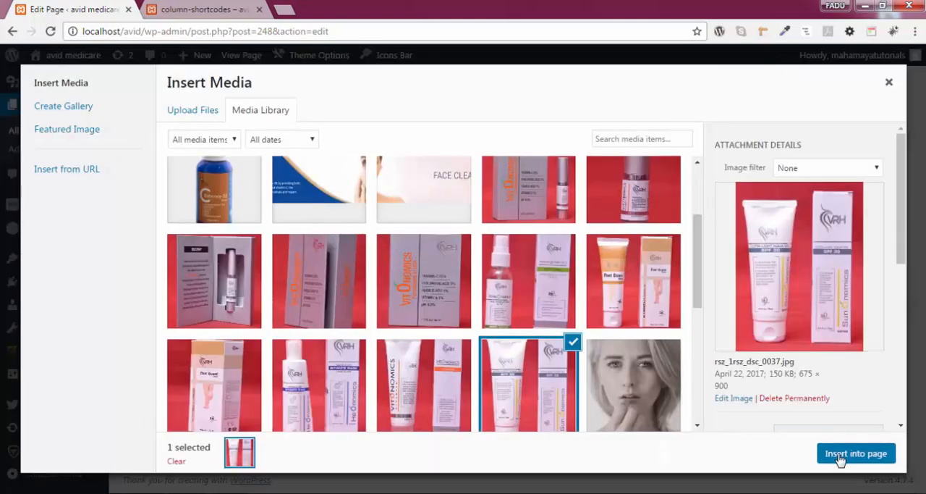
{"action": "left_click", "coordinate": [840, 455]}
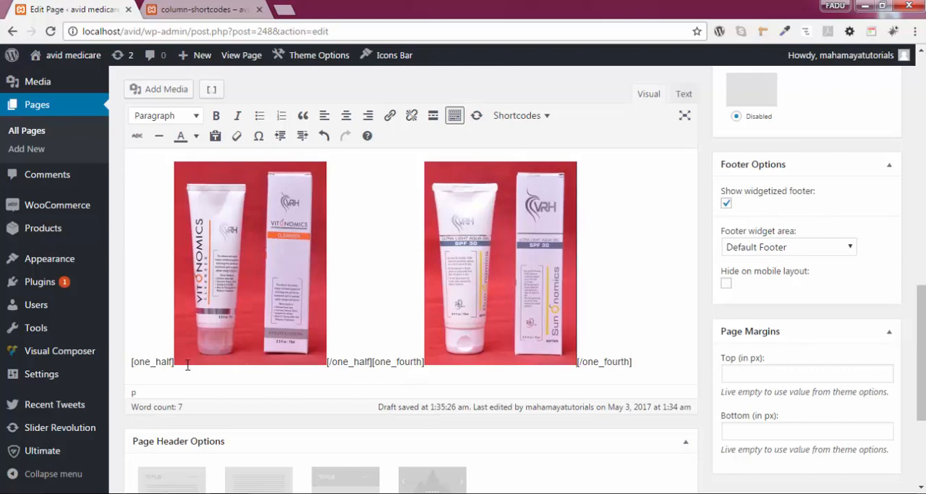
Step: Add a one fourth (last) column shortcode after the one fourth column and insert the standalone Foot Guard box image inside it
{"action": "left_click", "coordinate": [642, 359]}
{"action": "left_click", "coordinate": [211, 89]}
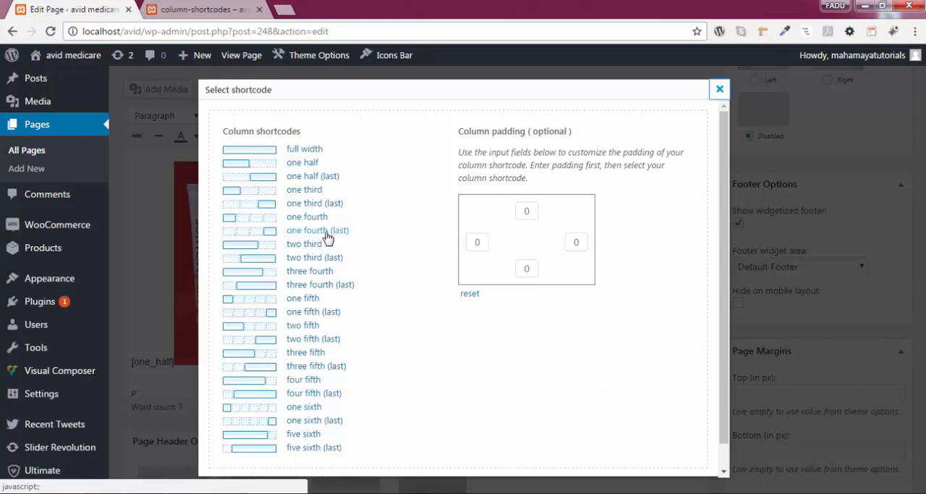
{"action": "left_click", "coordinate": [326, 231]}
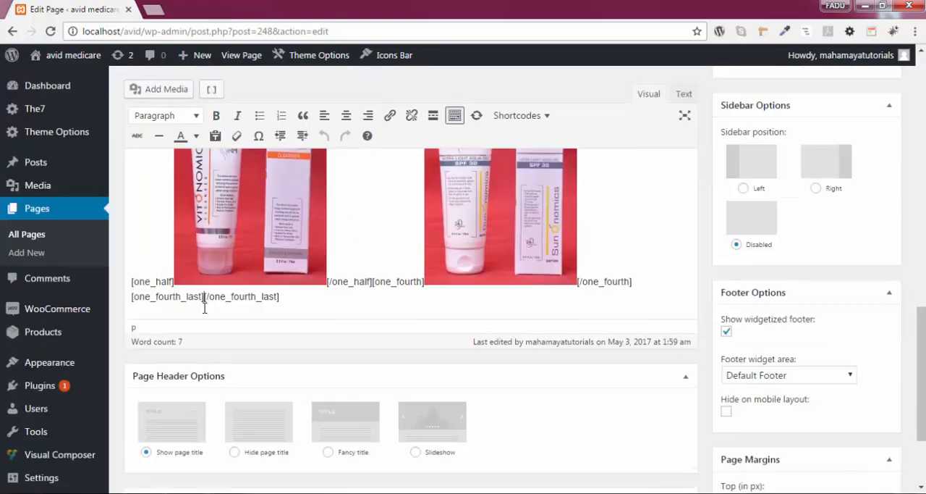
{"action": "left_click", "coordinate": [165, 89]}
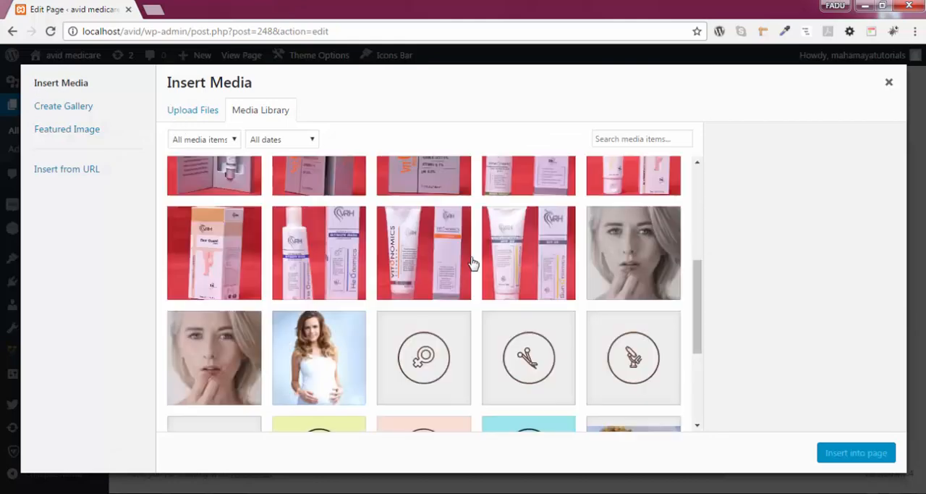
{"action": "scroll", "coordinate": [471, 263], "scroll_direction": "up", "scroll_amount": 2}
{"action": "left_click", "coordinate": [243, 322]}
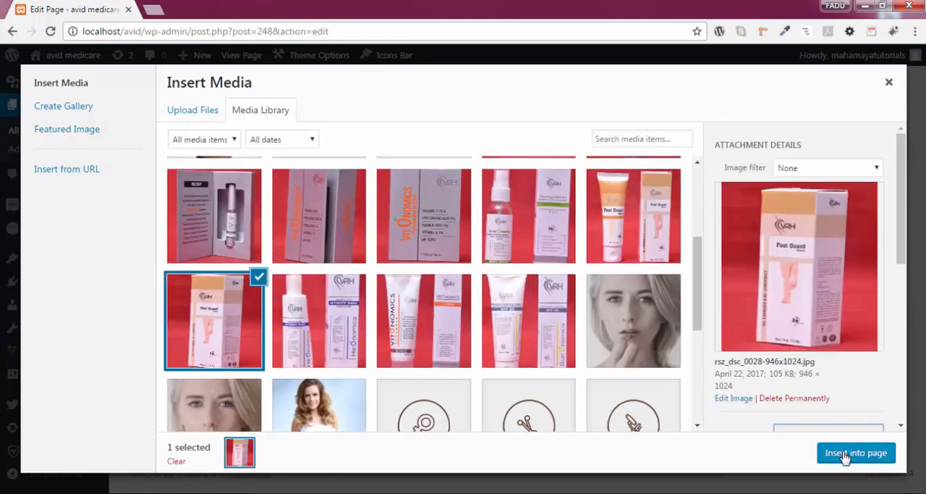
{"action": "left_click", "coordinate": [846, 454]}
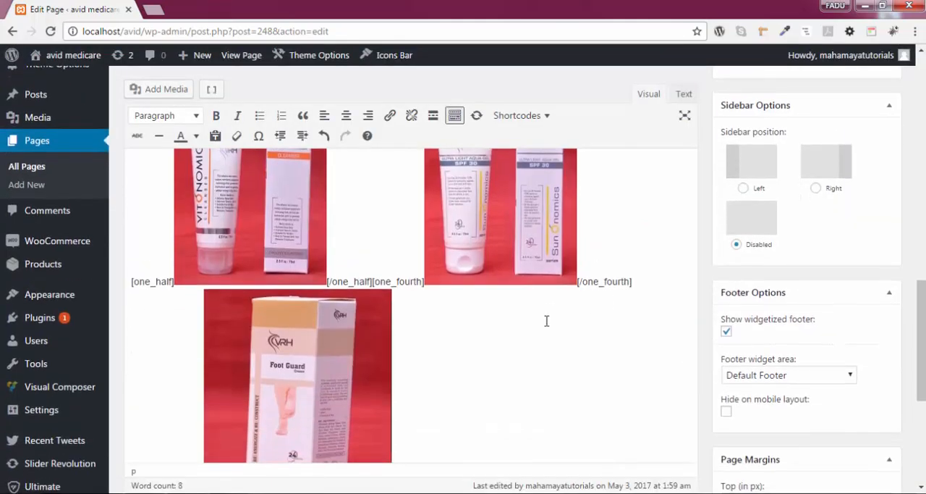
Step: Update the page and preview it in a new browser tab to check both rows of image columns
{"action": "scroll", "coordinate": [582, 351], "scroll_direction": "up", "scroll_amount": 6}
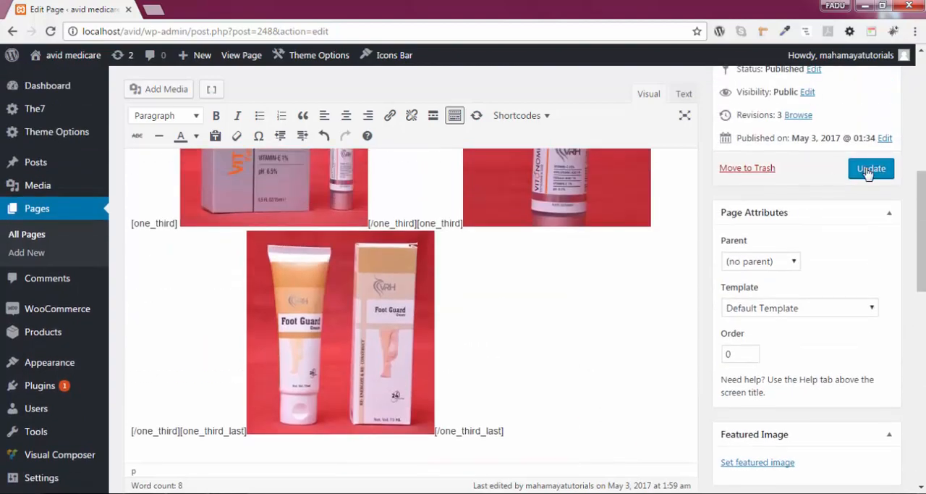
{"action": "left_click", "coordinate": [871, 168]}
{"action": "right_click", "coordinate": [854, 319]}
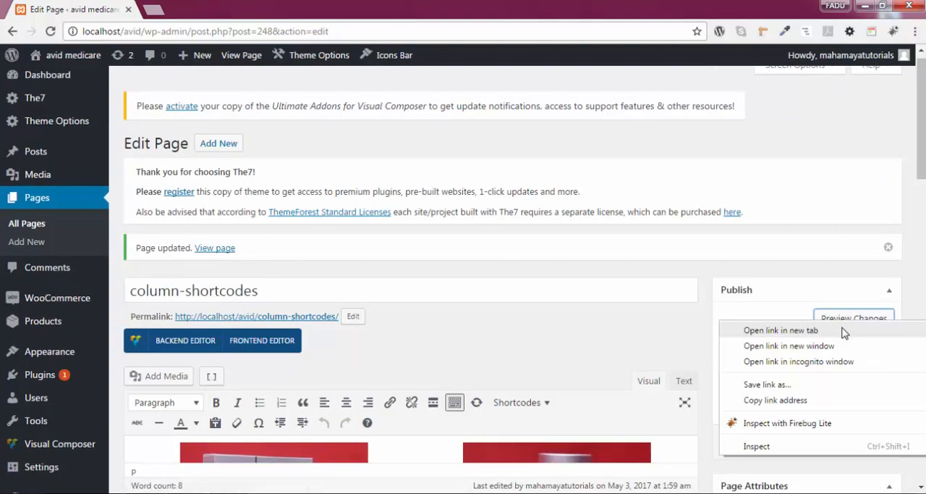
{"action": "left_click", "coordinate": [745, 326]}
{"action": "left_click", "coordinate": [206, 10]}
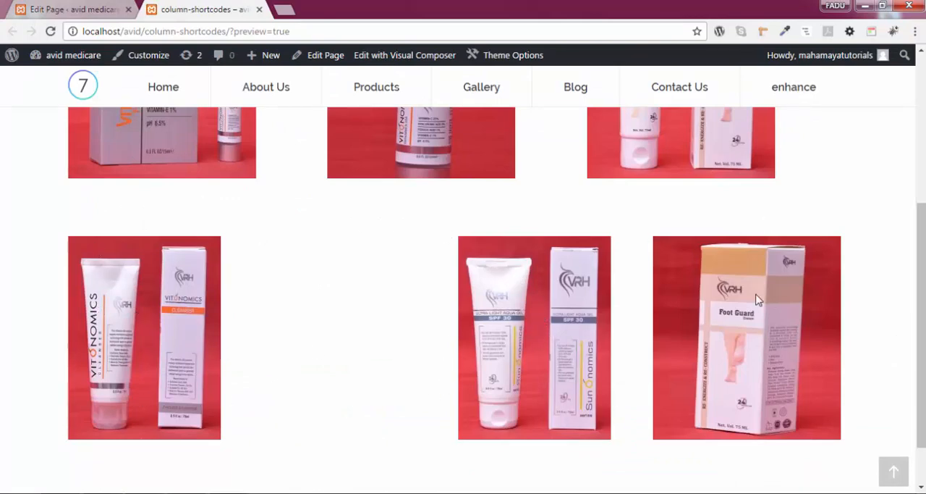
{"action": "scroll", "coordinate": [544, 289], "scroll_direction": "up", "scroll_amount": 3}
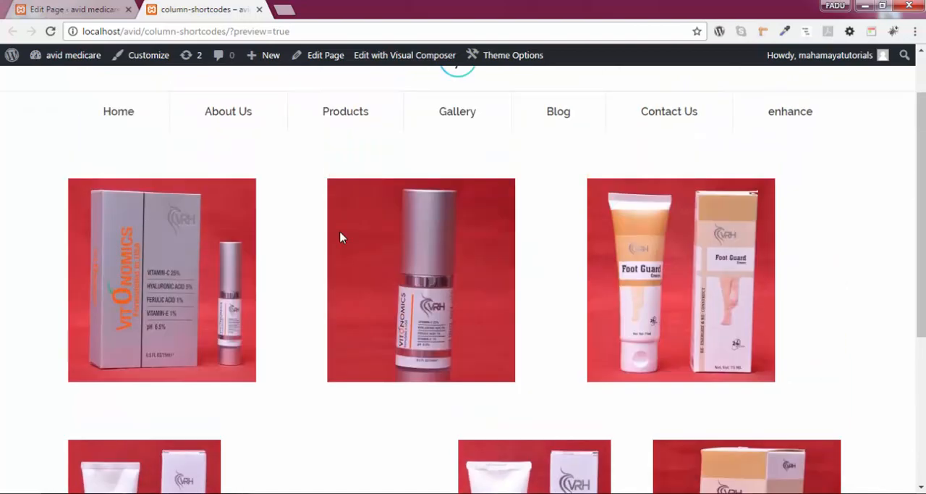
{"action": "scroll", "coordinate": [607, 239], "scroll_direction": "down", "scroll_amount": 2}
{"action": "scroll", "coordinate": [606, 239], "scroll_direction": "up", "scroll_amount": 3}
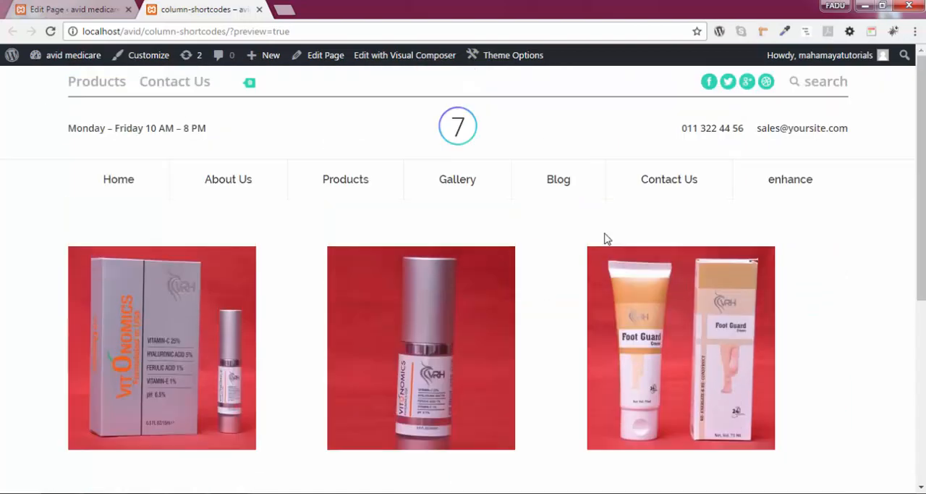